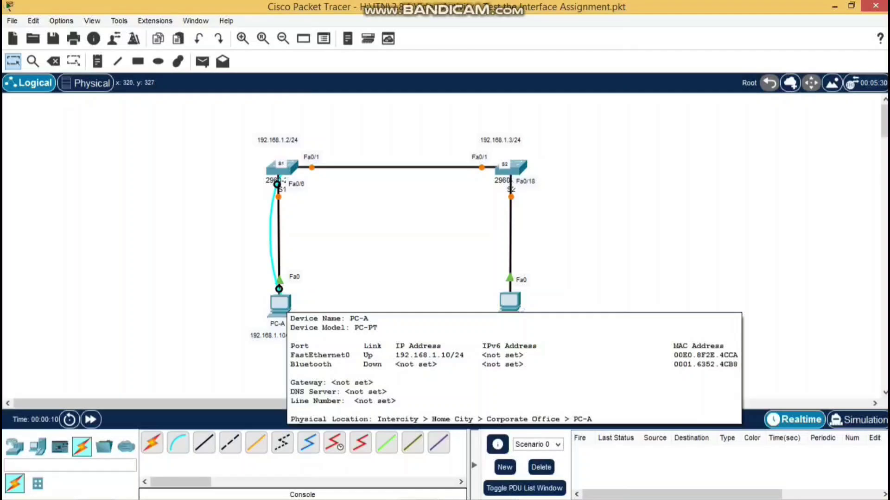
Open a terminal session from PC-A to switch S1 with the default port settings and enter privileged EXEC mode
{"action": "left_click", "coordinate": [279, 304]}
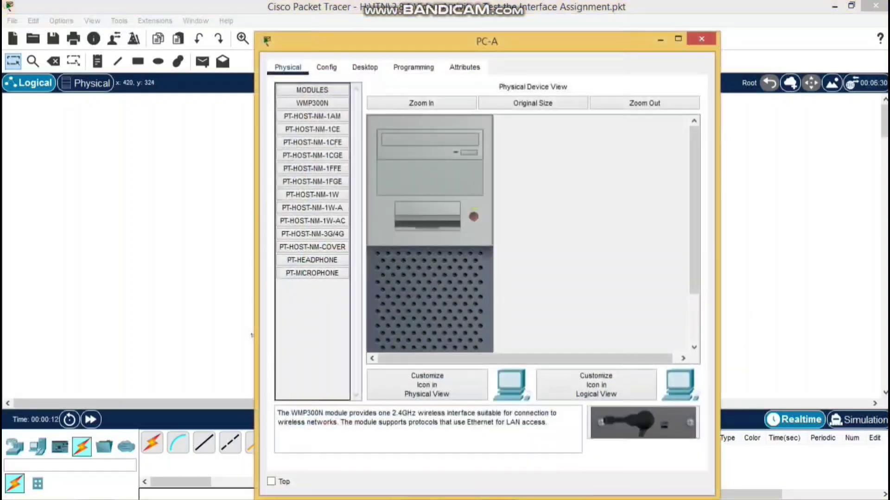
{"action": "left_click", "coordinate": [414, 68]}
{"action": "left_click", "coordinate": [365, 67]}
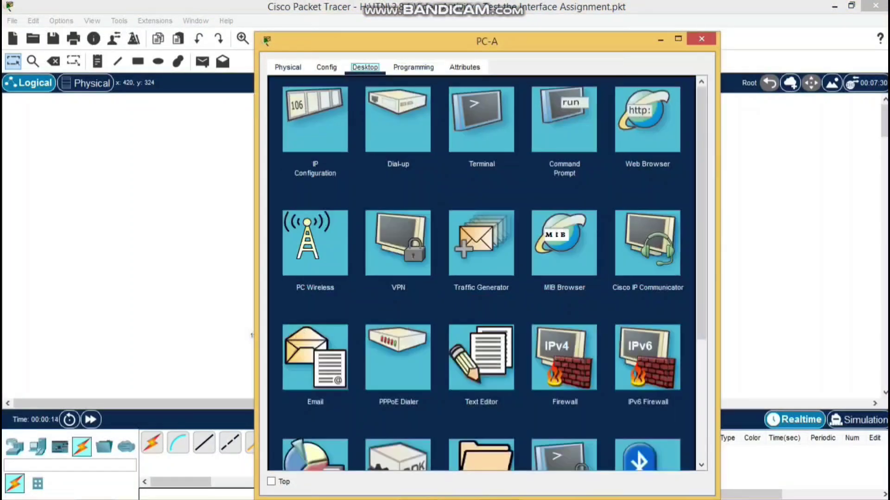
{"action": "left_click", "coordinate": [481, 119]}
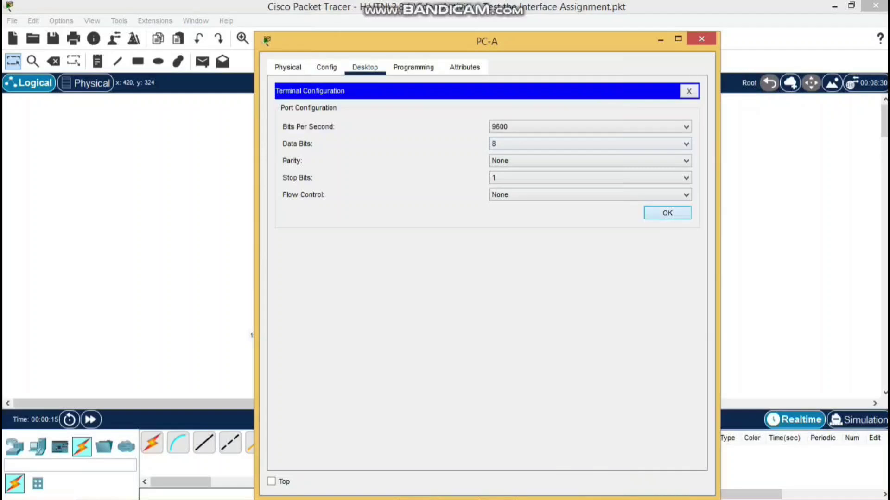
{"action": "key", "text": "Return"}
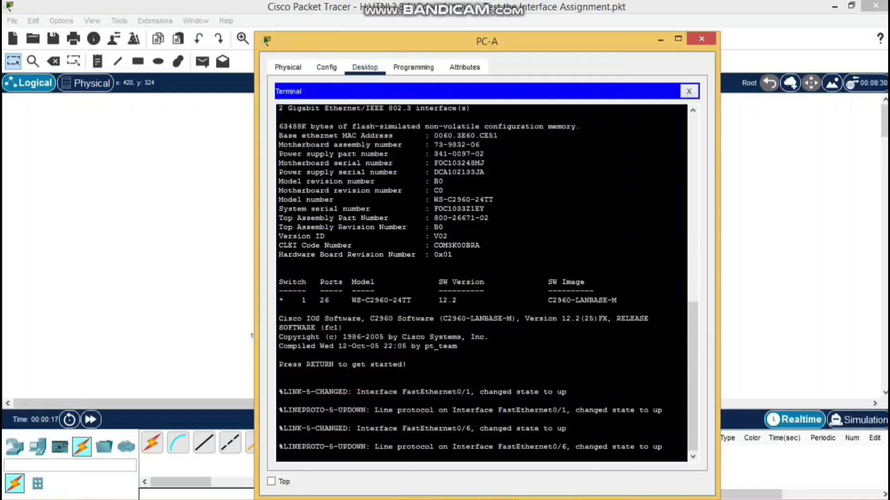
{"action": "key", "text": "Return"}
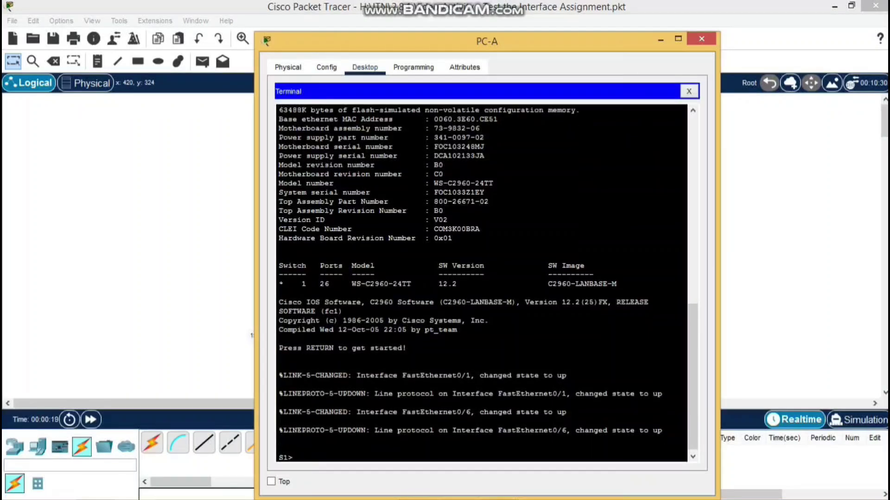
{"action": "type", "text": "en"}
{"action": "key", "text": "Return"}
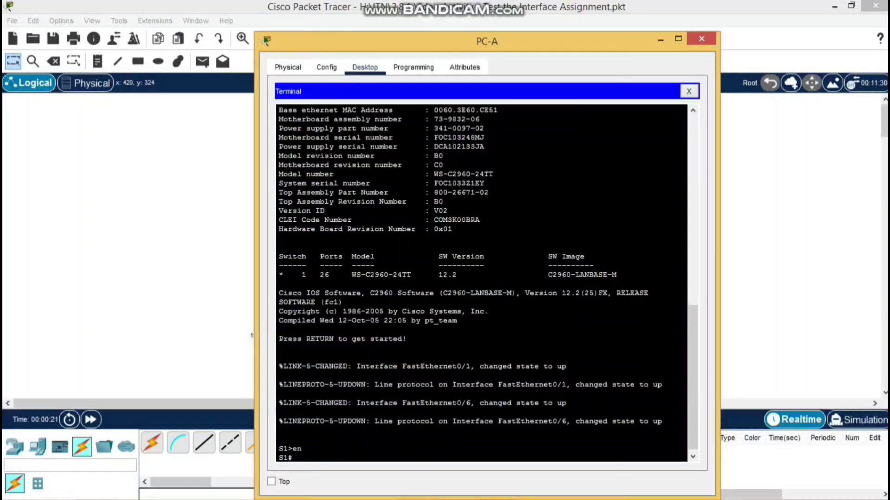
Display the brief IP interface summary on S1 with "sh ip int brief" and page through to the end
{"action": "type", "text": "s"}
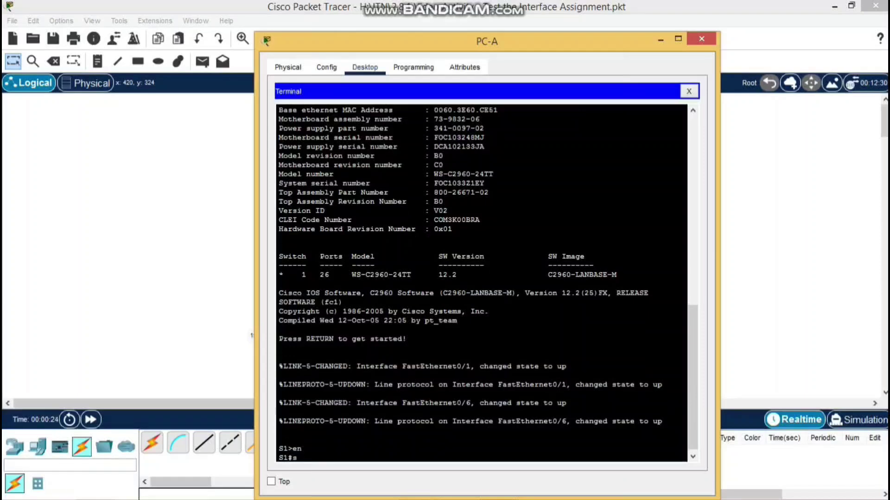
{"action": "type", "text": "h ip int brief"}
{"action": "key", "text": "Return"}
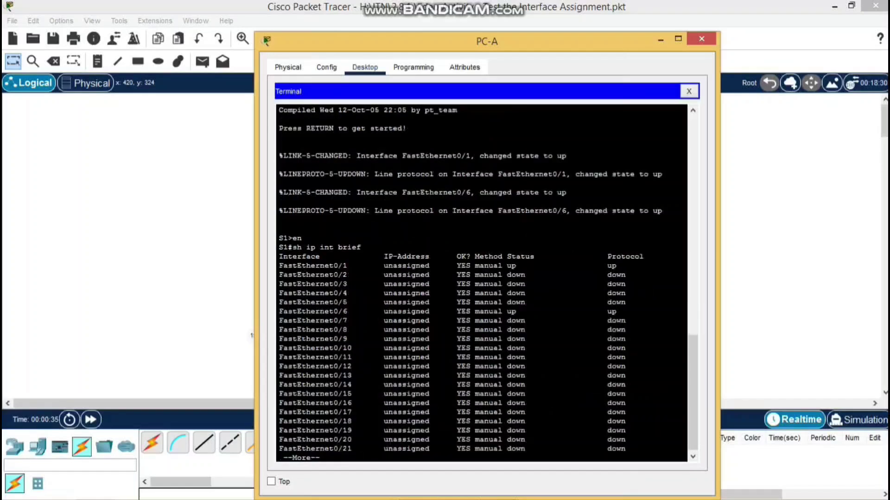
{"action": "key", "text": "Return"}
{"action": "key", "text": "Return"}
{"action": "key", "text": "Return"}
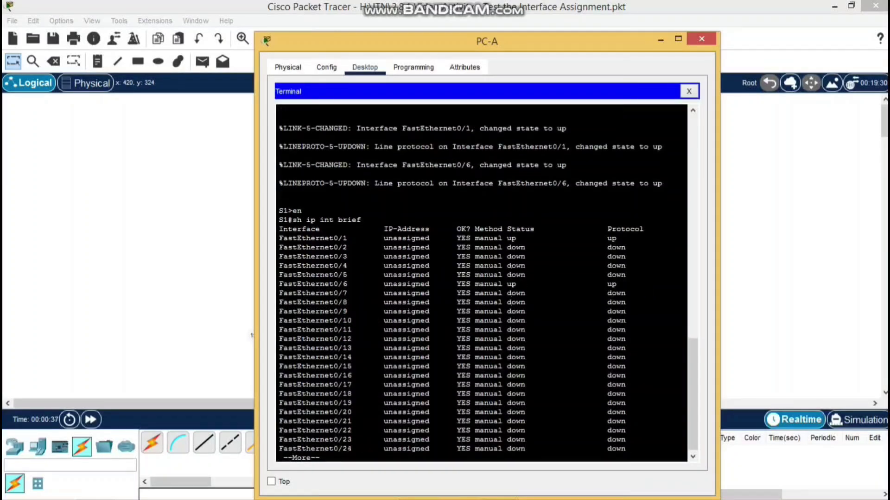
{"action": "key", "text": "Return"}
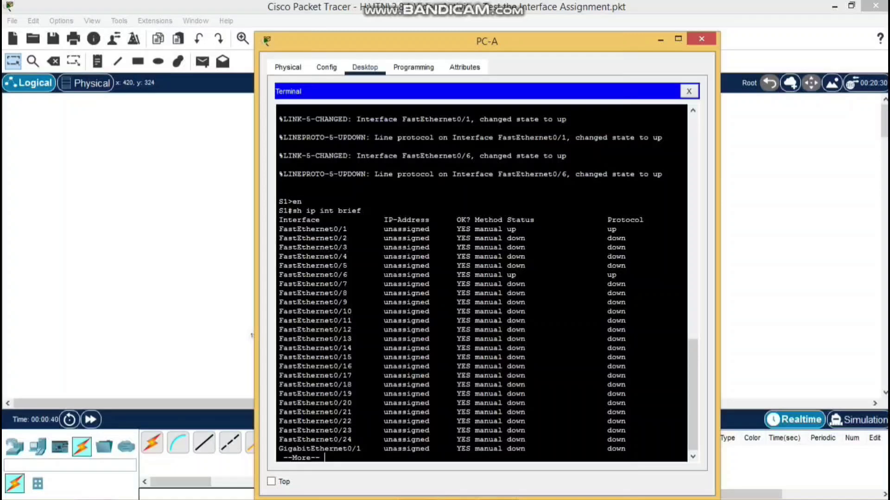
{"action": "key", "text": "Return"}
{"action": "key", "text": "Return"}
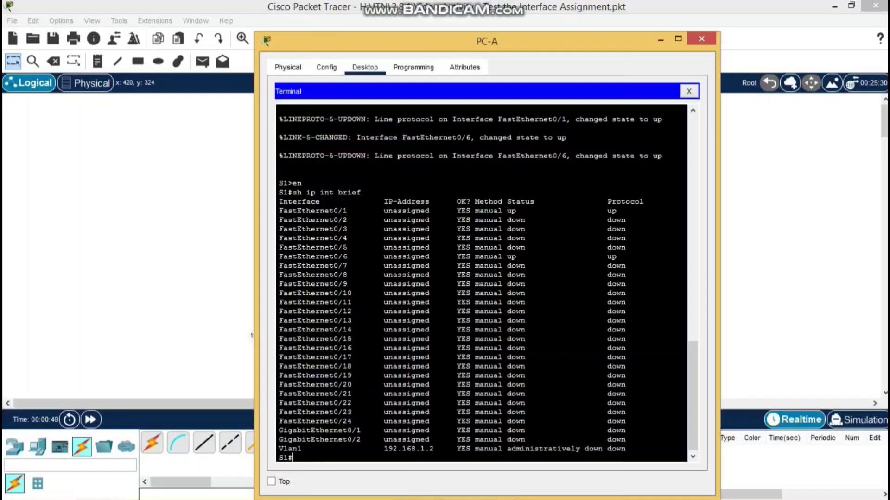
Enable the VLAN 1 interface on S1 with "no sh" and return to privileged EXEC mode
{"action": "type", "text": "conf t"}
{"action": "key", "text": "Return"}
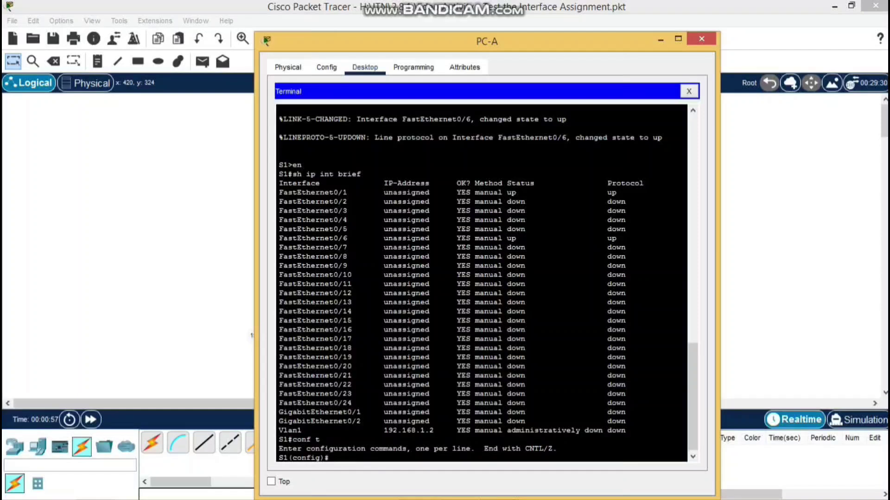
{"action": "type", "text": "int vlan 1"}
{"action": "key", "text": "Return"}
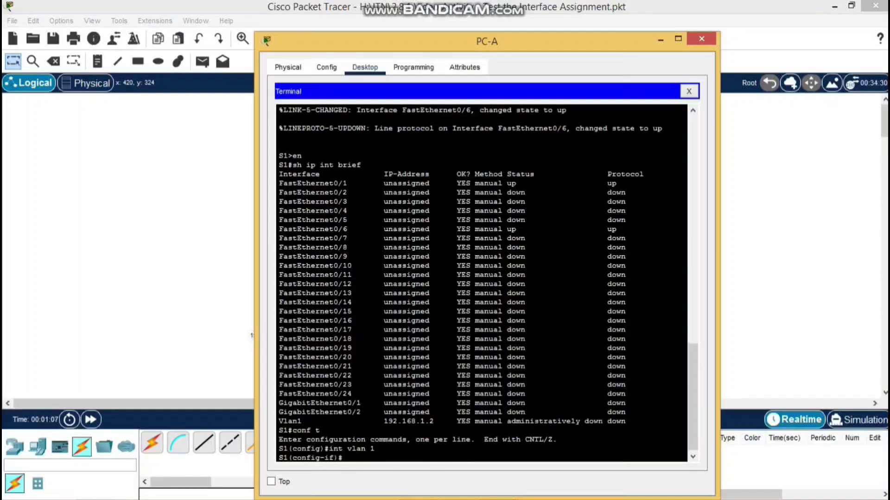
{"action": "type", "text": "no sh"}
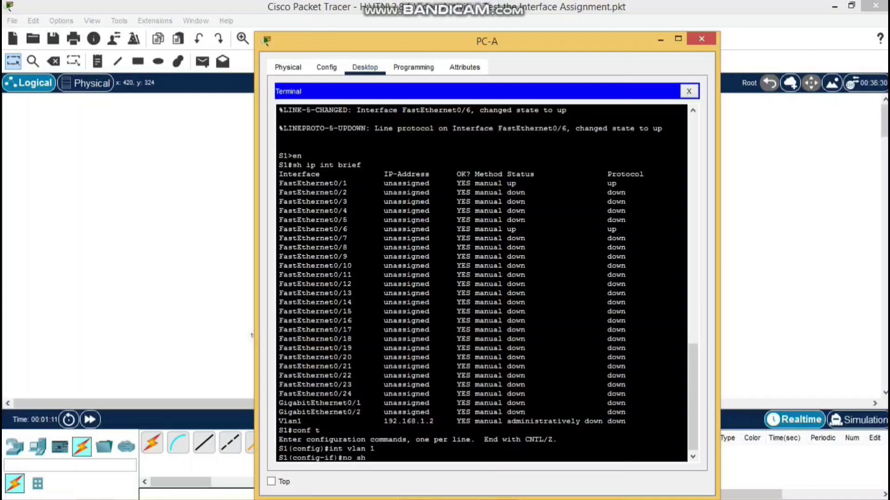
{"action": "key", "text": "Return"}
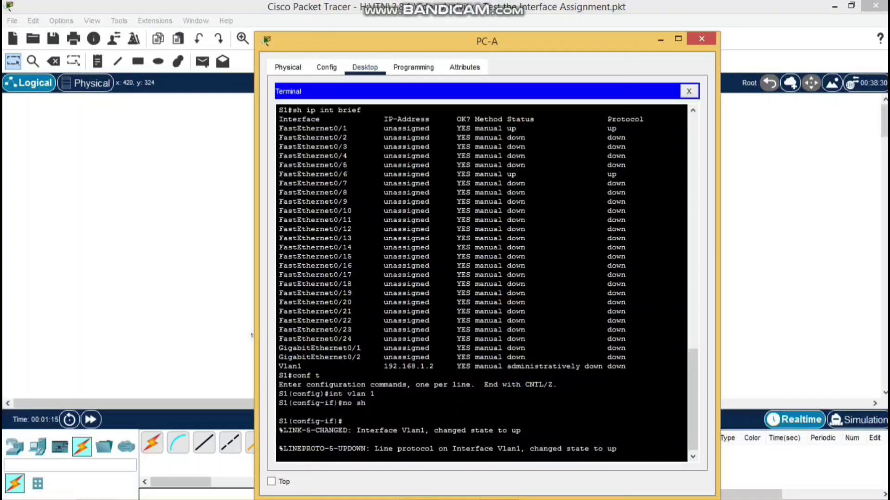
{"action": "key", "text": "Return"}
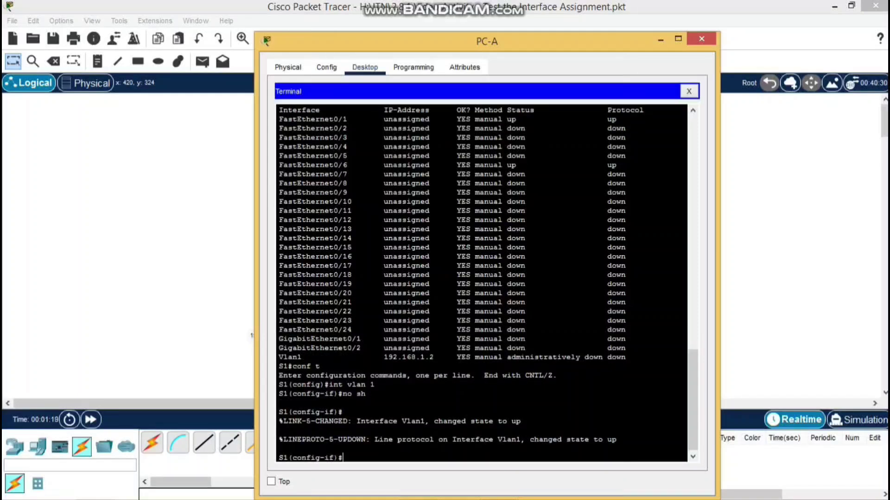
{"action": "type", "text": "end"}
{"action": "key", "text": "Return"}
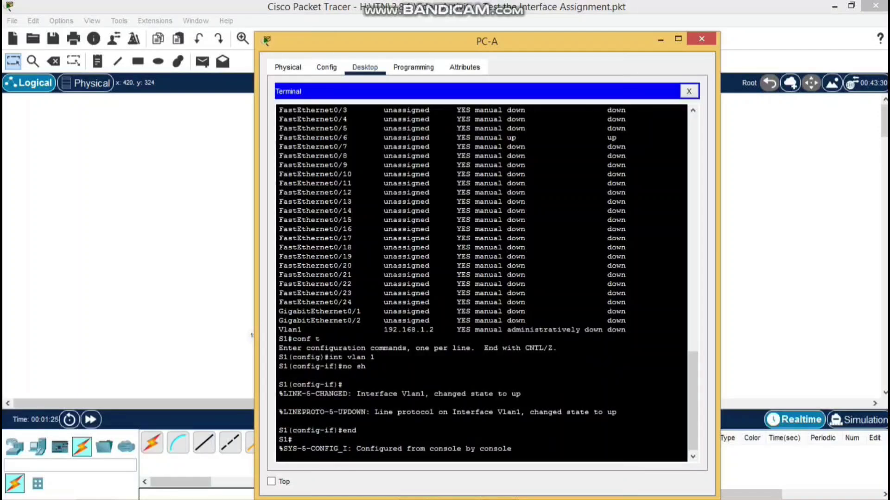
{"action": "key", "text": "Return"}
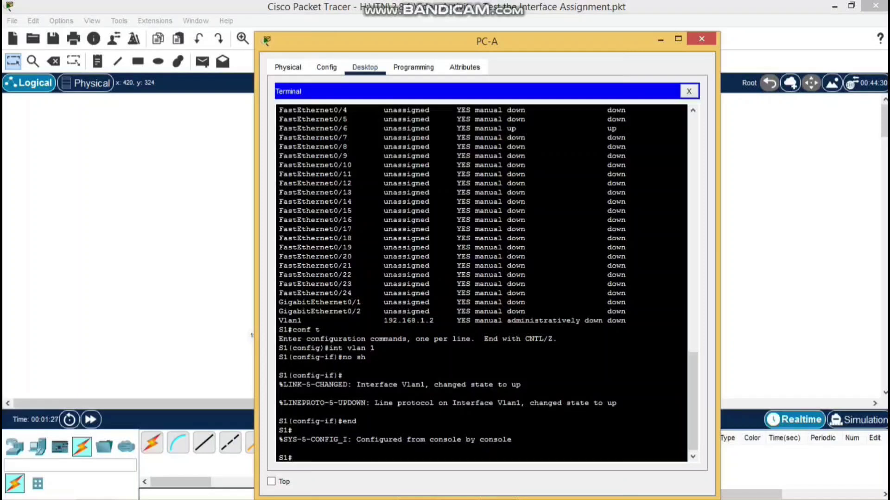
Recheck the status of S1's VLAN 1 interface with "show ip int brief", then close the PC-A window
{"action": "type", "text": "show ip int brief"}
{"action": "key", "text": "Return"}
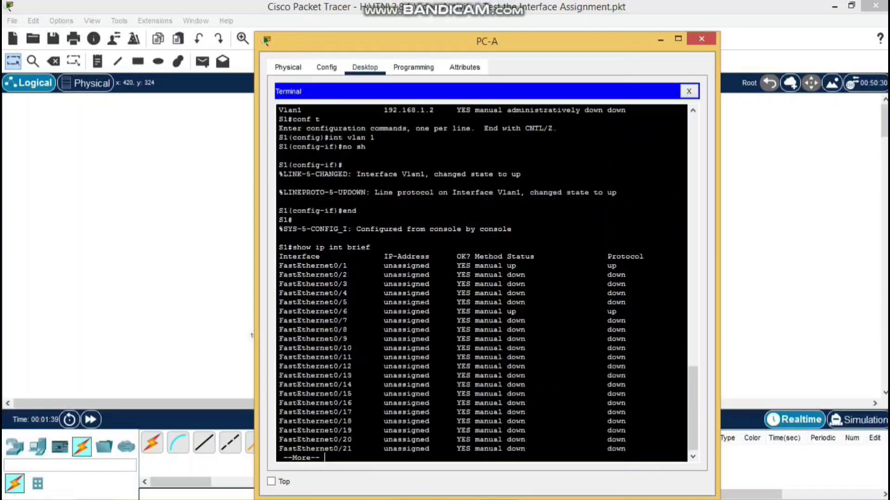
{"action": "key", "text": "Return"}
{"action": "key", "text": "Return"}
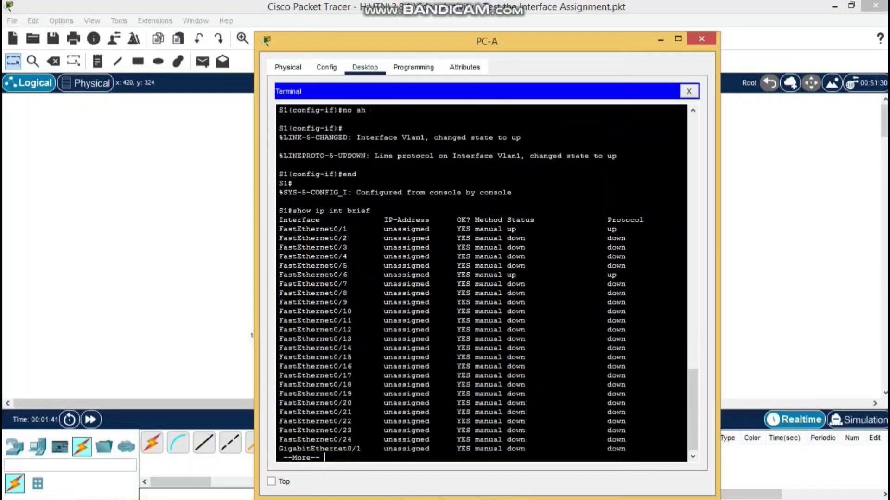
{"action": "key", "text": "Return"}
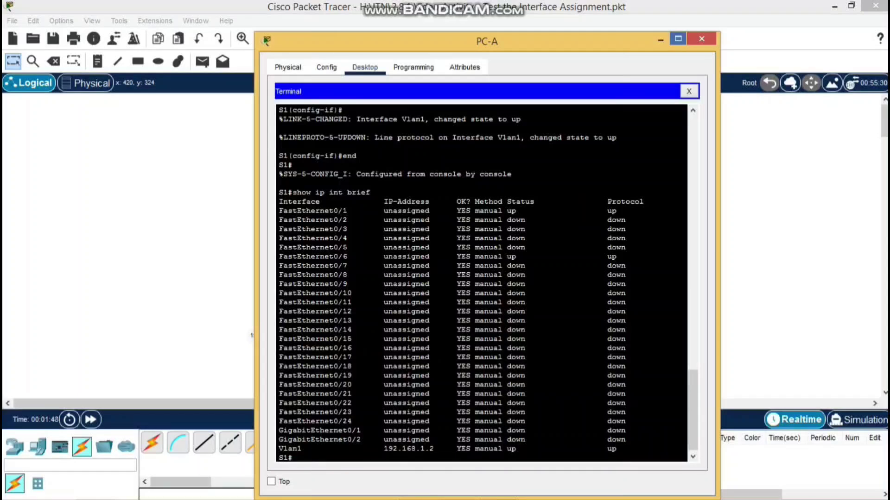
{"action": "left_click", "coordinate": [701, 39]}
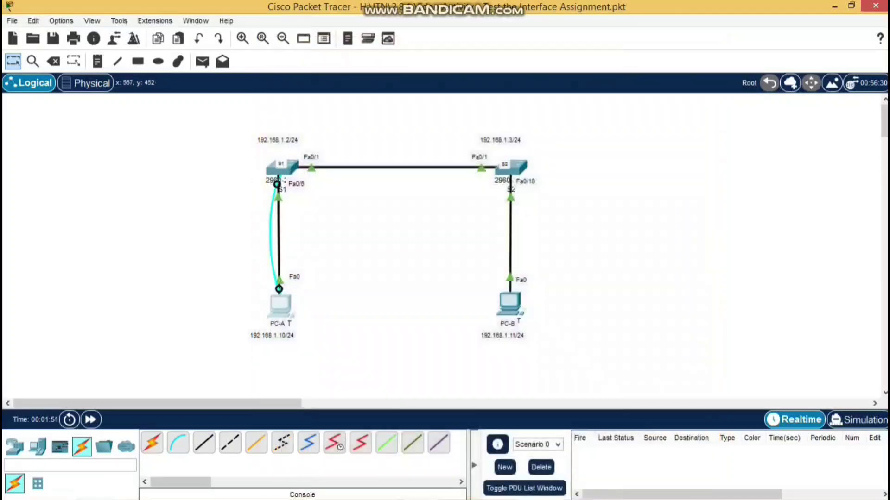
Connect a console cable from PC-B's RS 232 port to the Console port of switch S2
{"action": "left_click", "coordinate": [178, 443]}
{"action": "left_click", "coordinate": [510, 303]}
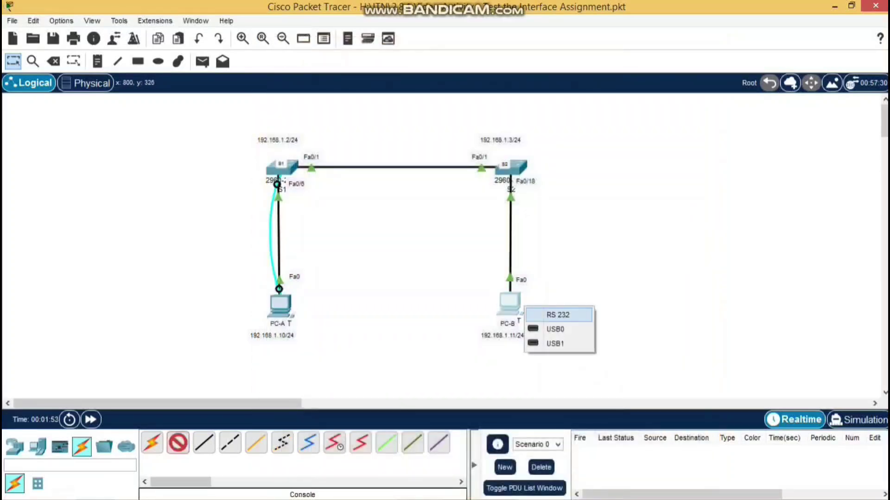
{"action": "left_click", "coordinate": [542, 313]}
{"action": "left_click", "coordinate": [507, 176]}
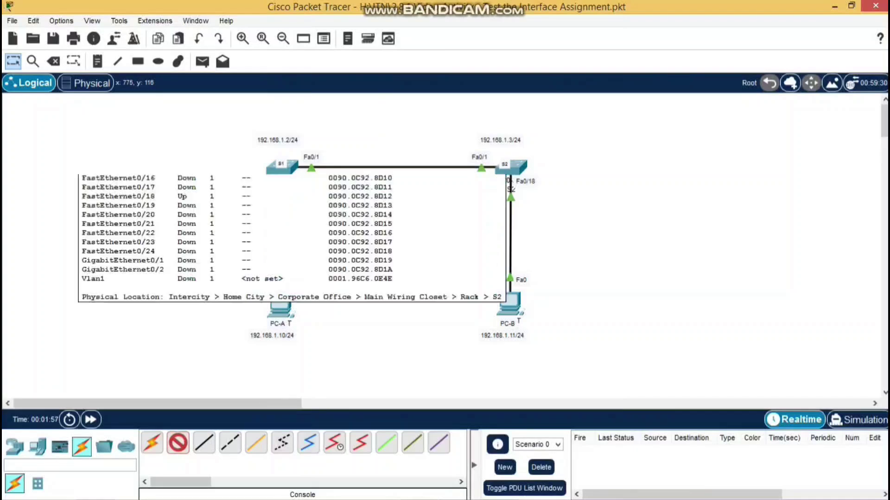
{"action": "left_click", "coordinate": [510, 175]}
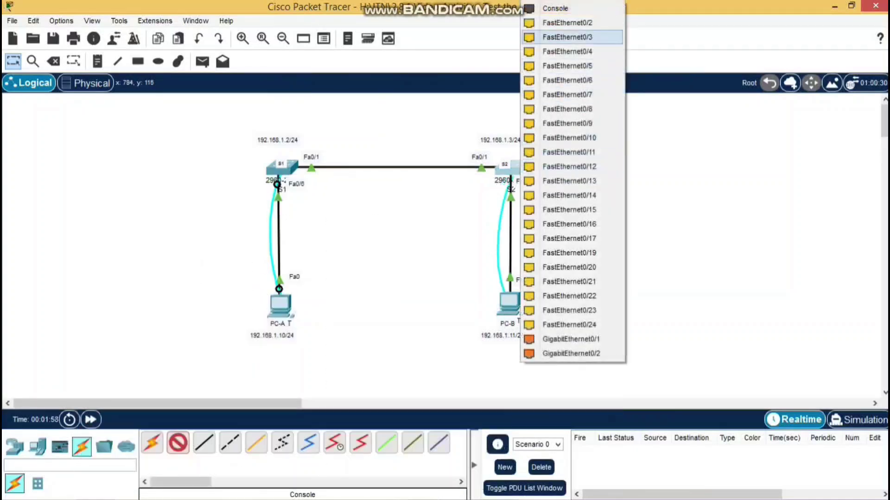
{"action": "left_click", "coordinate": [556, 8]}
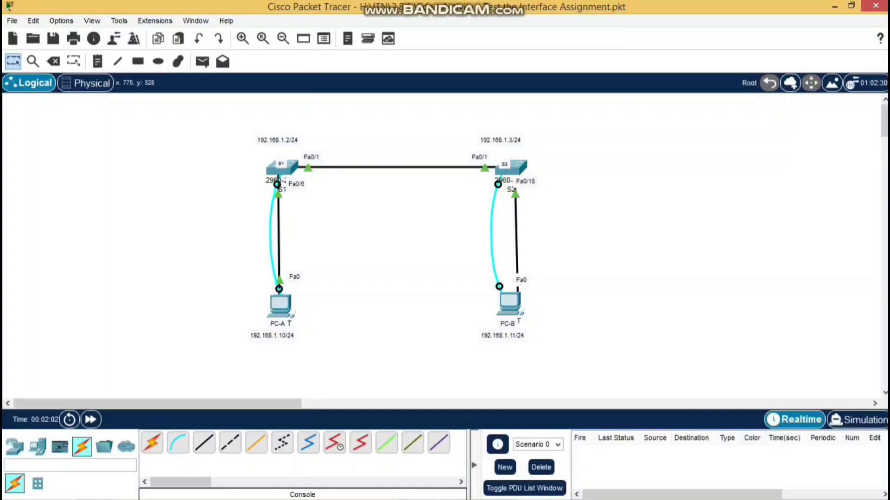
Open a terminal session from PC-B to switch S2 with the default port settings and enter privileged EXEC mode
{"action": "left_click", "coordinate": [510, 304]}
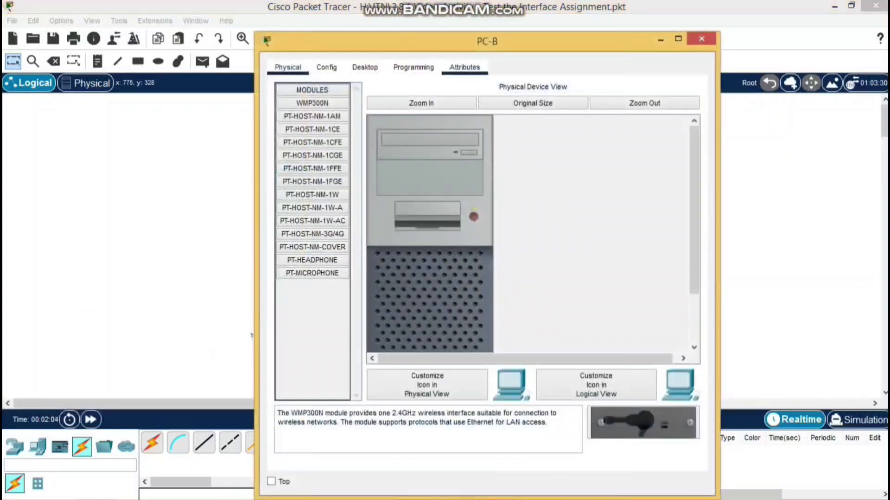
{"action": "left_click", "coordinate": [464, 68]}
{"action": "left_click", "coordinate": [413, 67]}
{"action": "left_click", "coordinate": [364, 67]}
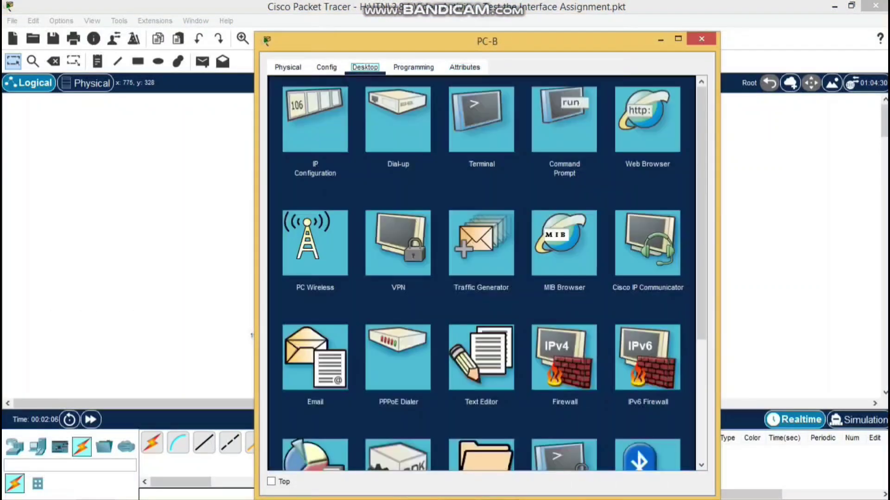
{"action": "left_click", "coordinate": [481, 119]}
{"action": "key", "text": "Return"}
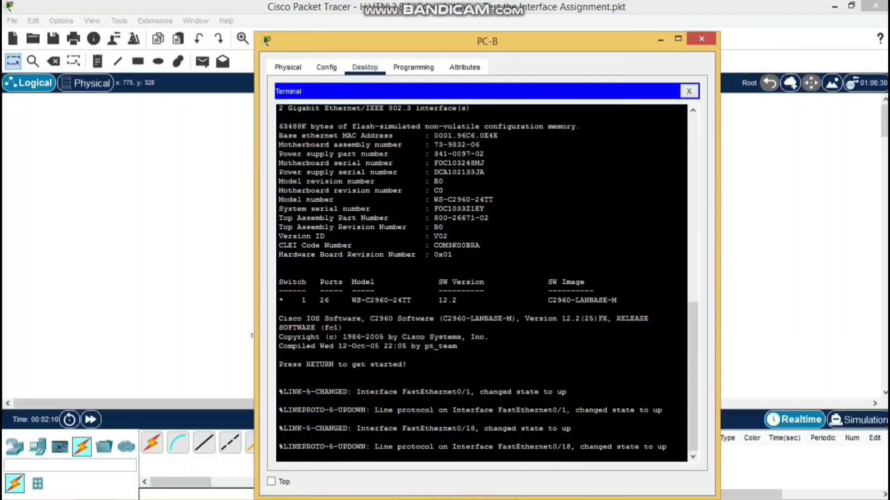
{"action": "key", "text": "Return"}
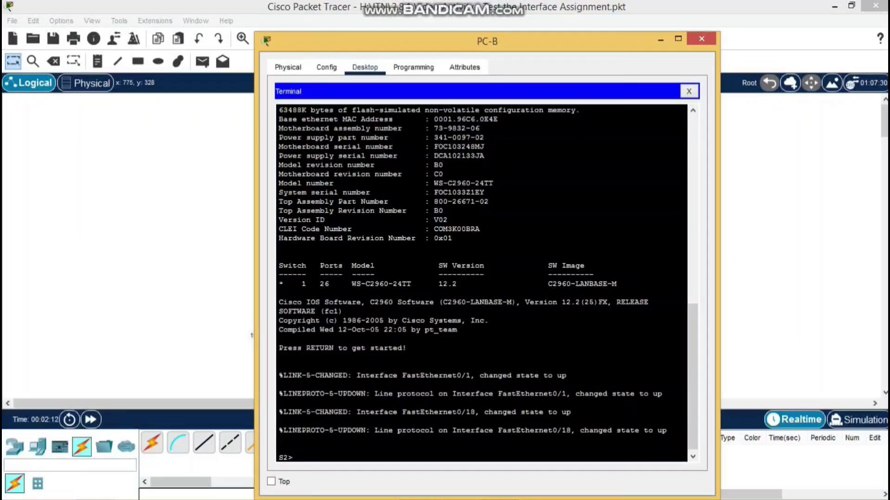
{"action": "type", "text": "en"}
{"action": "key", "text": "Return"}
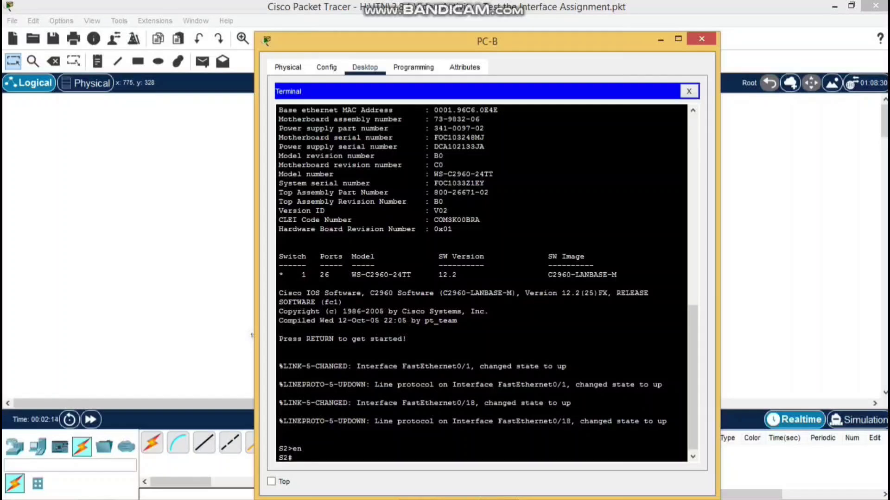
List the status of all of S2's interfaces through VLAN 1 with "sh ip int brief"
{"action": "type", "text": "sh ip int"}
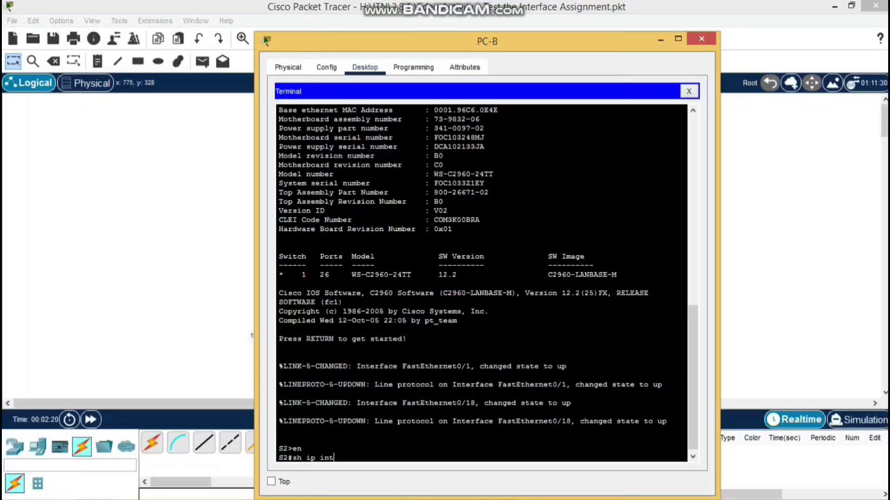
{"action": "type", "text": " brief"}
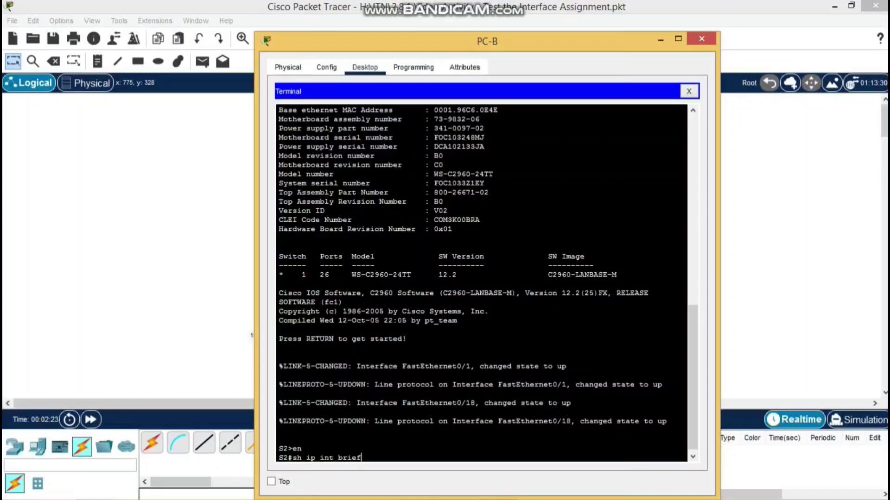
{"action": "key", "text": "Return"}
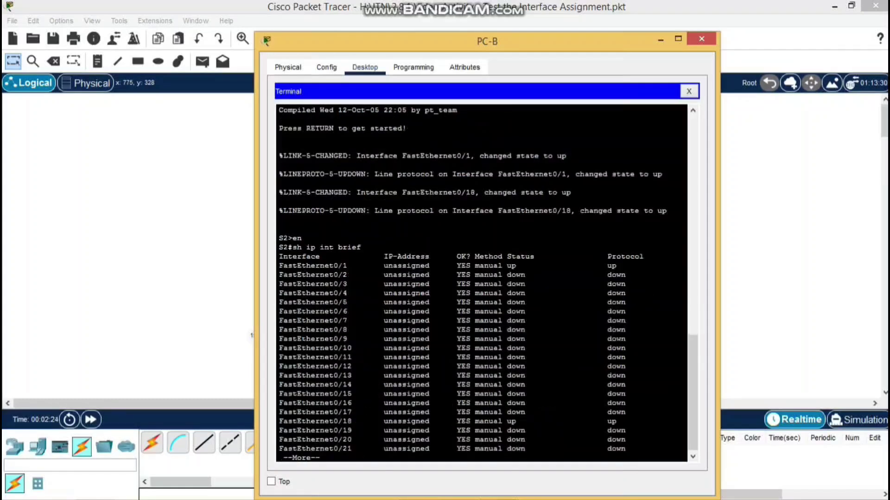
{"action": "key", "text": "Return"}
{"action": "key", "text": "Return"}
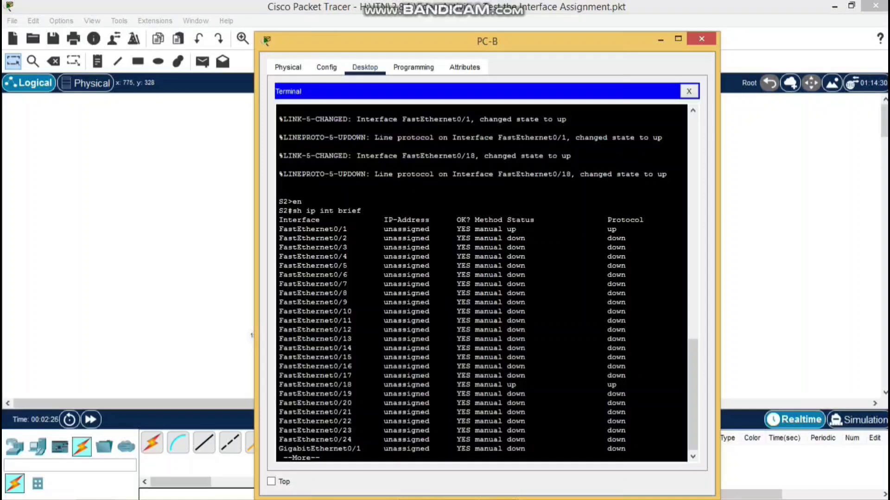
{"action": "key", "text": "Return"}
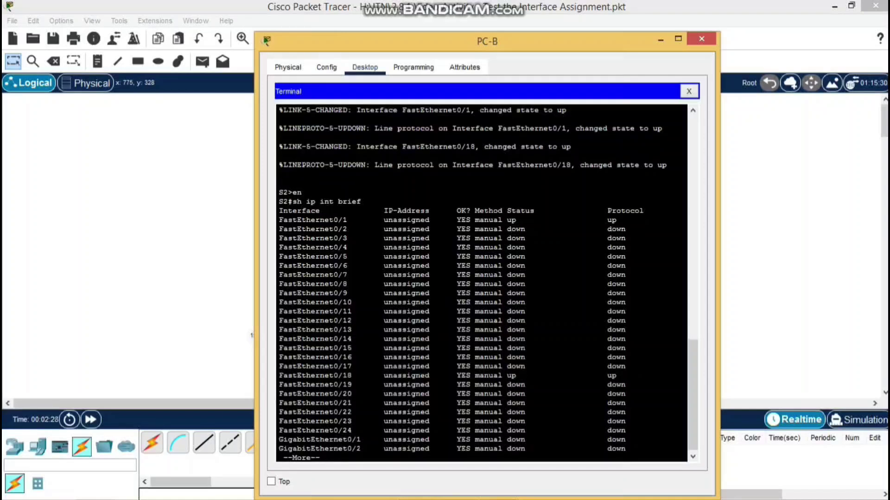
{"action": "key", "text": "Return"}
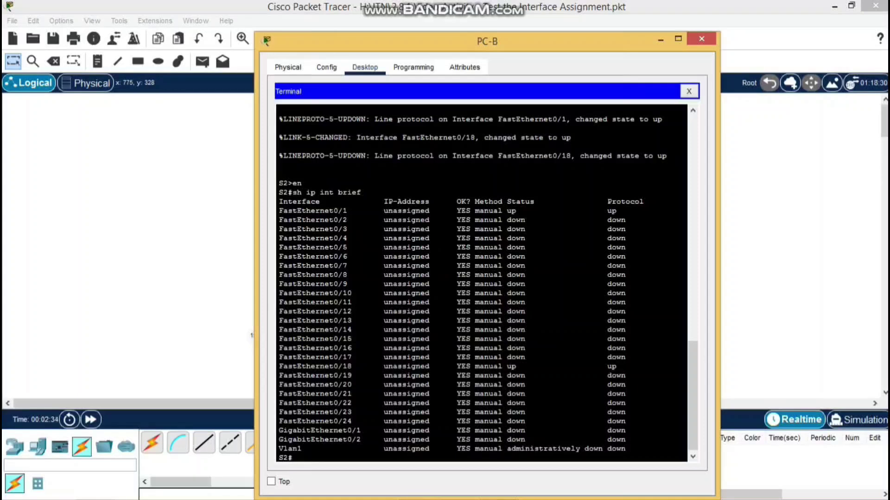
In global configuration mode on S2, assign IP address 192.168.1.3 with subnet mask 255.255.255.0 to interface VLAN 1
{"action": "type", "text": "conf t"}
{"action": "key", "text": "Return"}
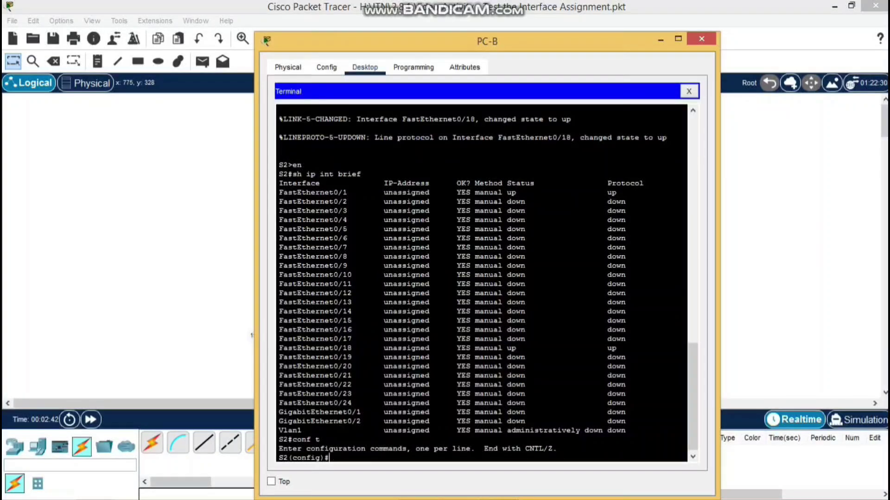
{"action": "type", "text": "int vlan 1"}
{"action": "key", "text": "Return"}
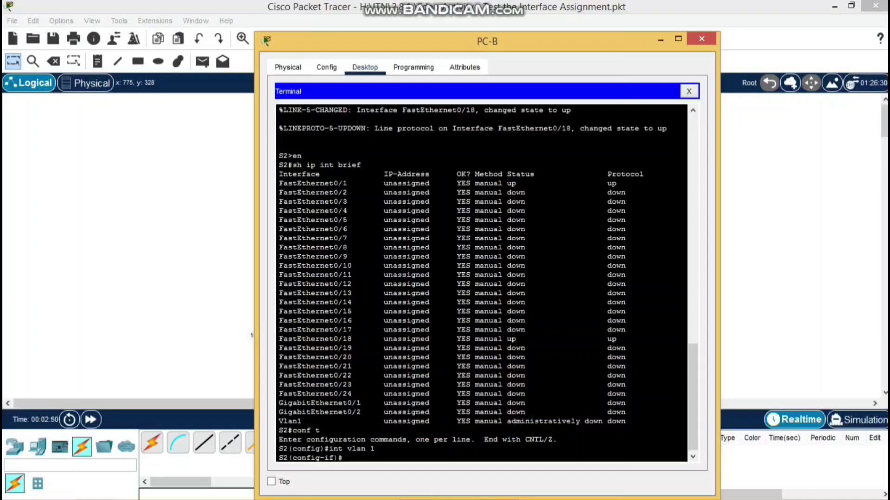
{"action": "type", "text": "ip add 192.168.1.3"}
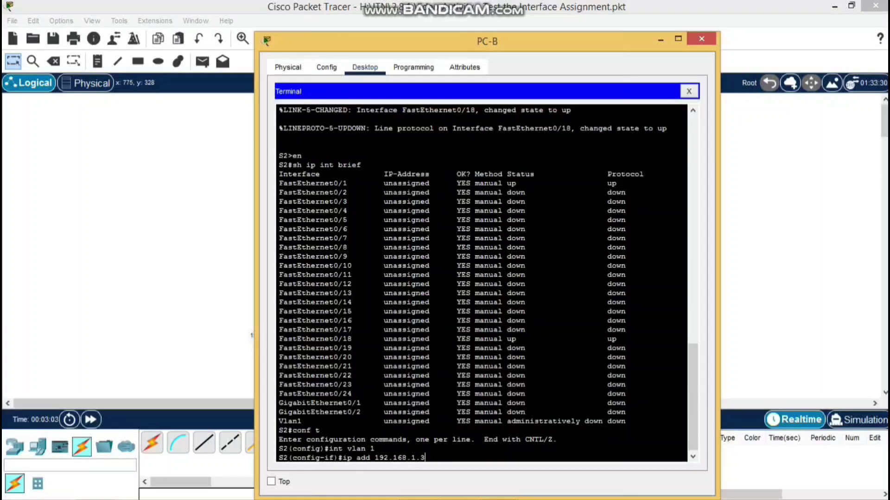
{"action": "type", "text": " 255.255.255.0"}
{"action": "key", "text": "Return"}
Enable the VLAN 1 interface on S2 with "no sh" and return to privileged EXEC mode with "end"
{"action": "type", "text": "no sh"}
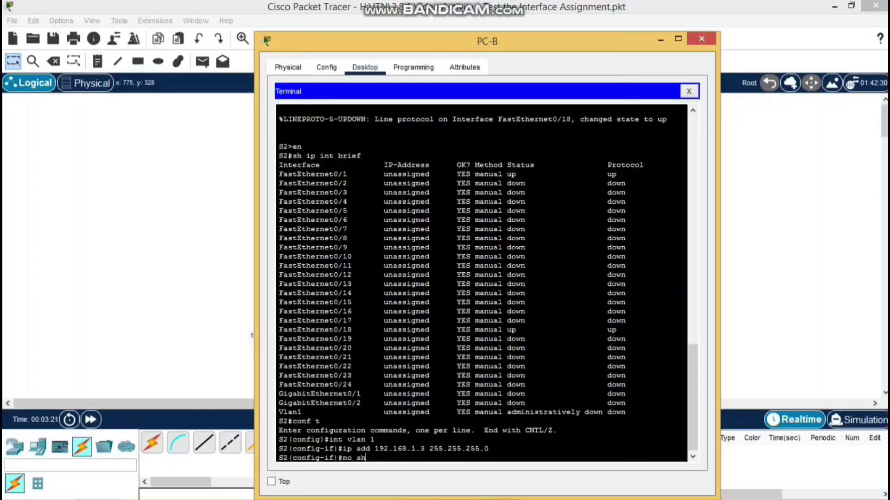
{"action": "key", "text": "Return"}
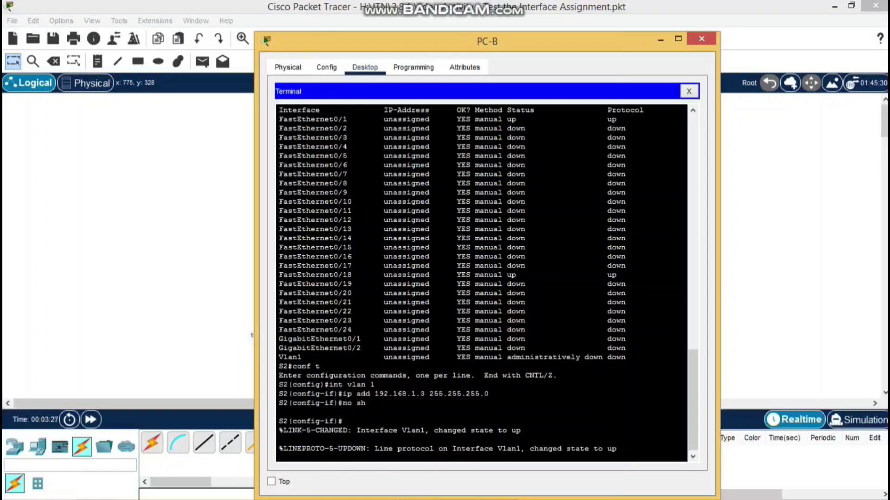
{"action": "key", "text": "Return"}
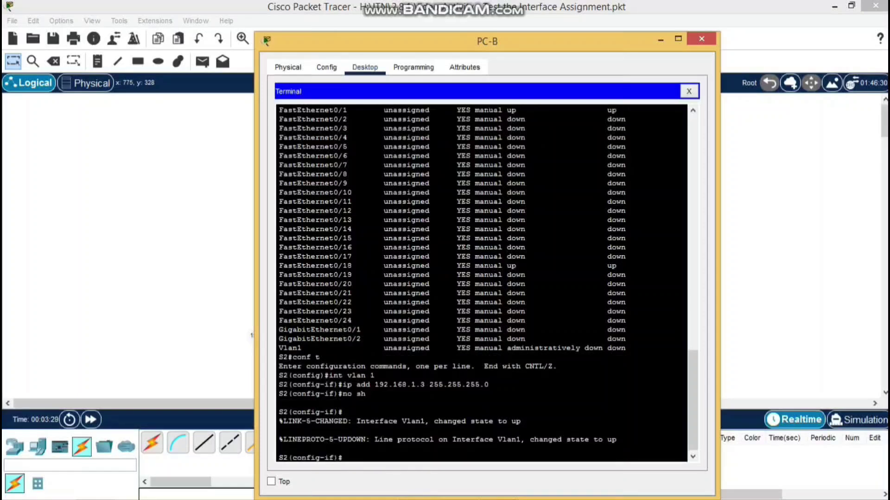
{"action": "type", "text": "end"}
{"action": "key", "text": "Return"}
{"action": "key", "text": "Return"}
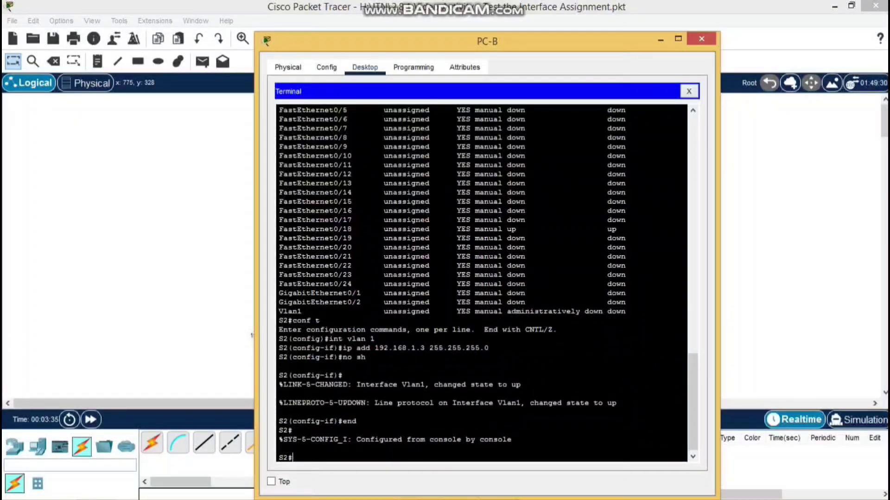
Recheck the address and status of S2's VLAN 1 interface with "sh ip int brief", paging through the full list
{"action": "type", "text": "sh ip int brief"}
{"action": "key", "text": "Return"}
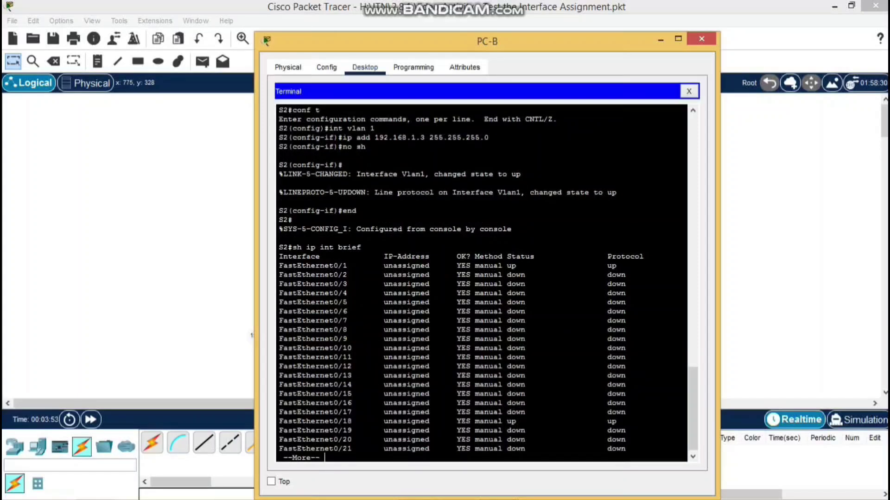
{"action": "key", "text": "Return"}
{"action": "key", "text": "Return"}
{"action": "key", "text": "Return"}
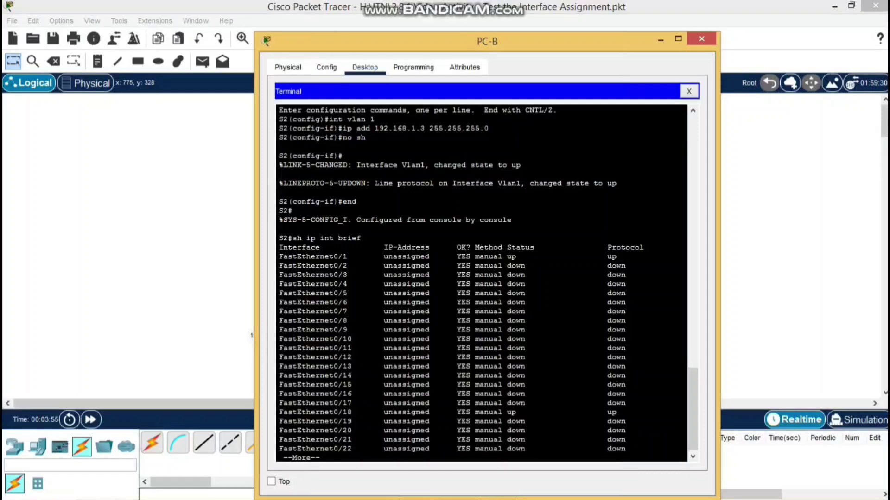
{"action": "key", "text": "Return"}
{"action": "key", "text": "Return"}
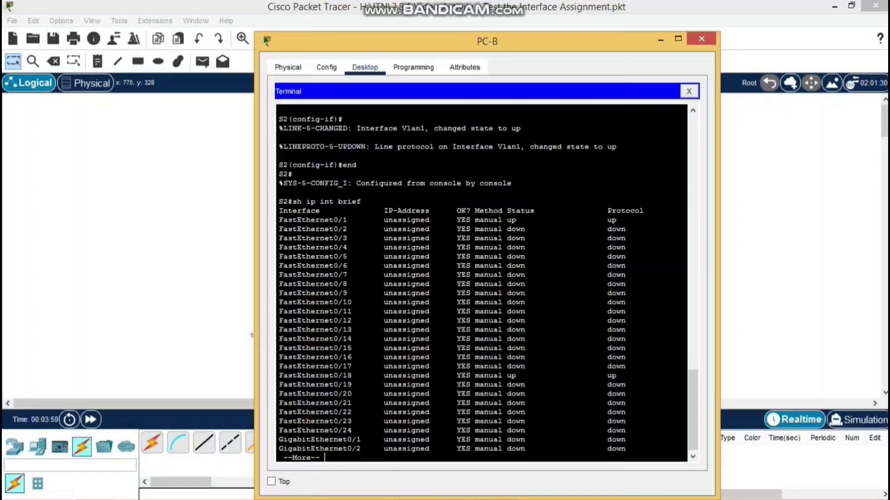
{"action": "key", "text": "Return"}
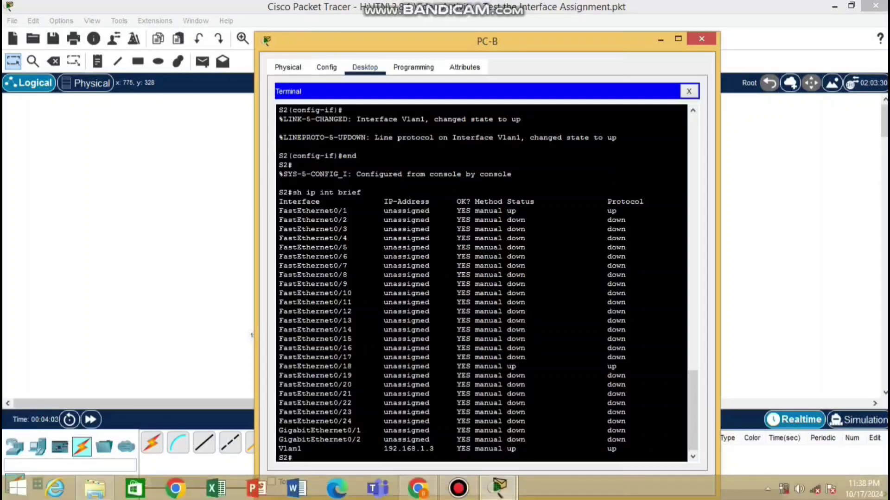
{"action": "left_click", "coordinate": [458, 491]}
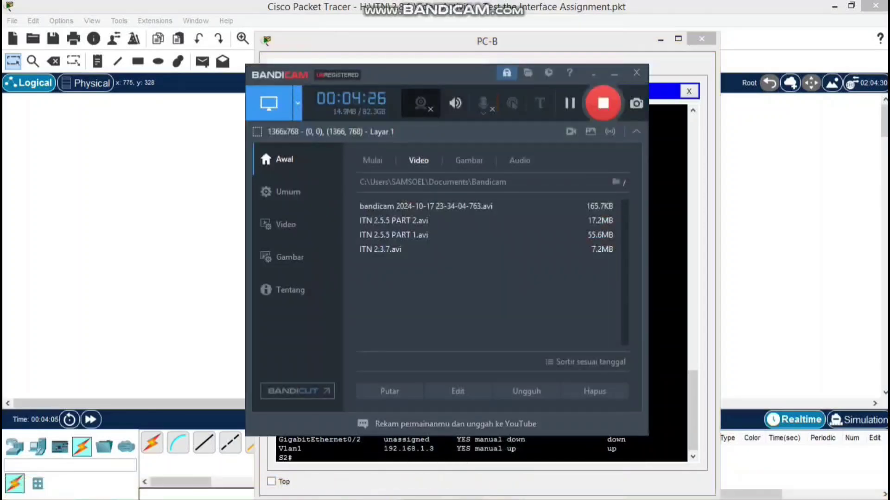